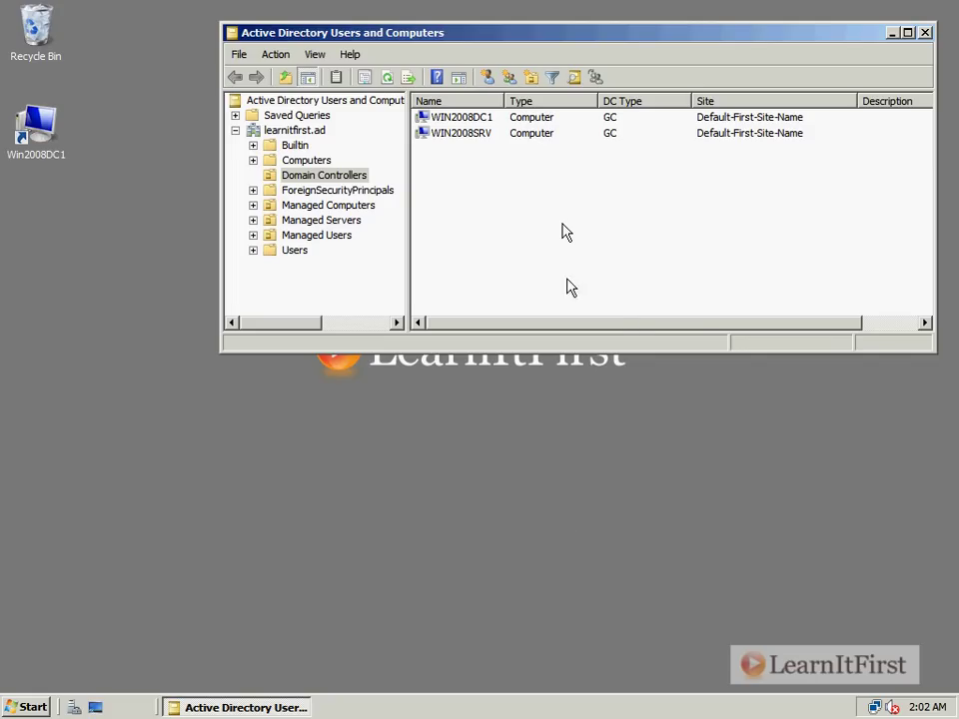
{"action": "right_click", "coordinate": [461, 133]}
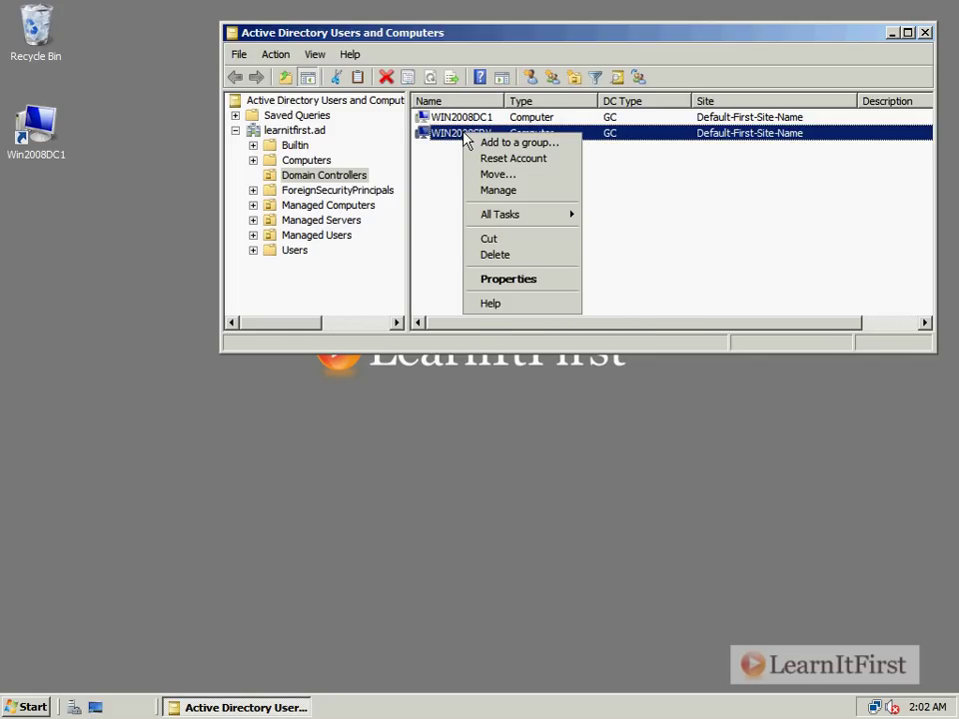
{"action": "left_click", "coordinate": [495, 282]}
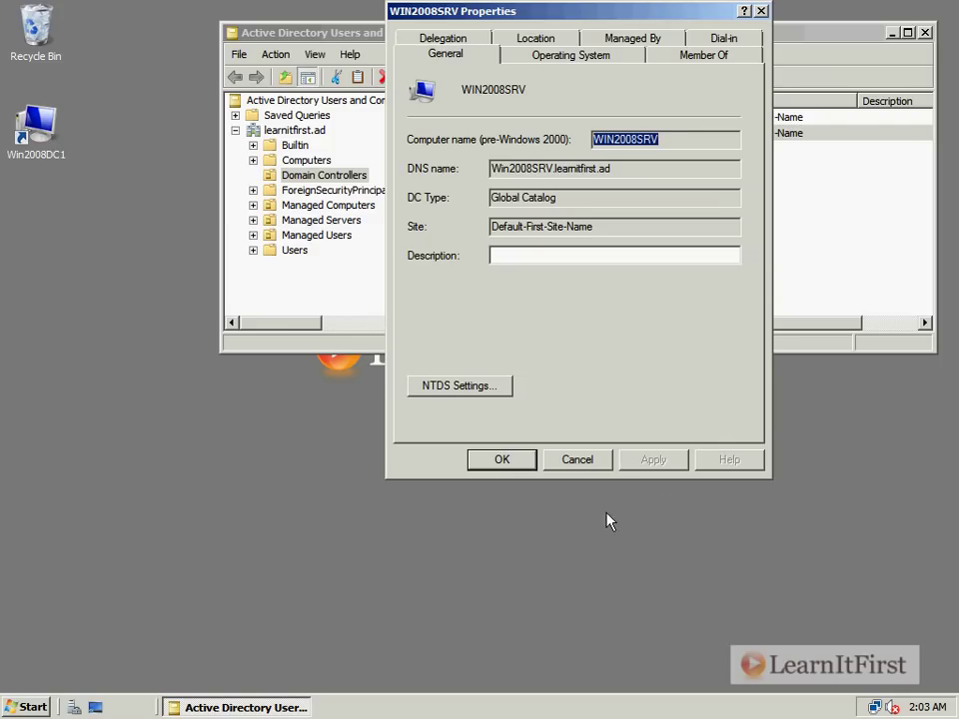
{"action": "left_click", "coordinate": [587, 466]}
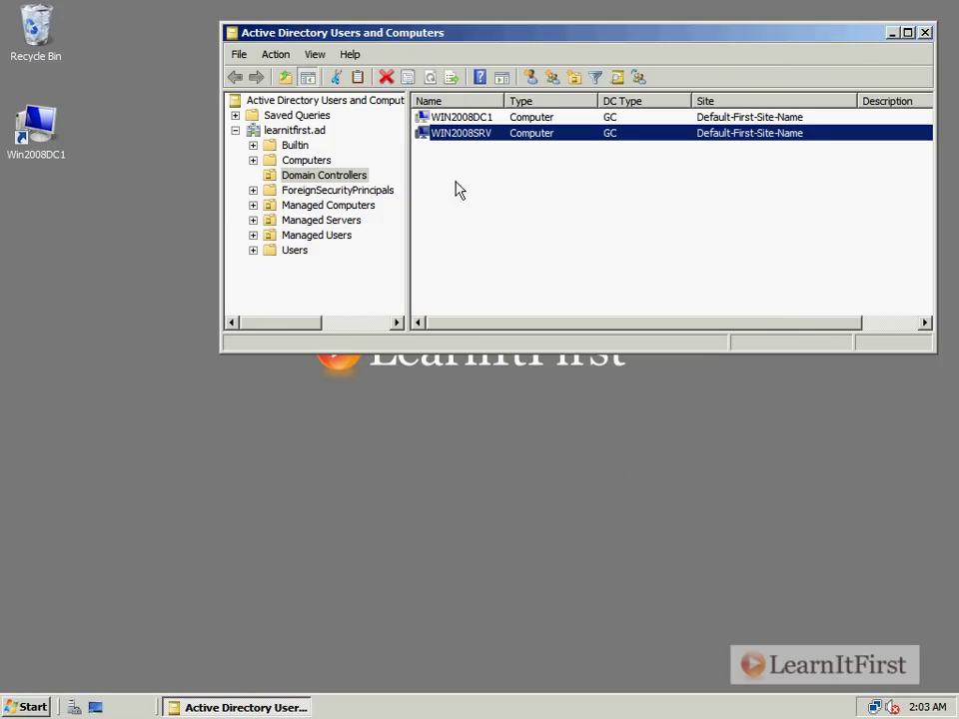
- Open the System properties page for Win2008SRV from the Start menu's Computer entry
{"action": "left_click", "coordinate": [38, 152]}
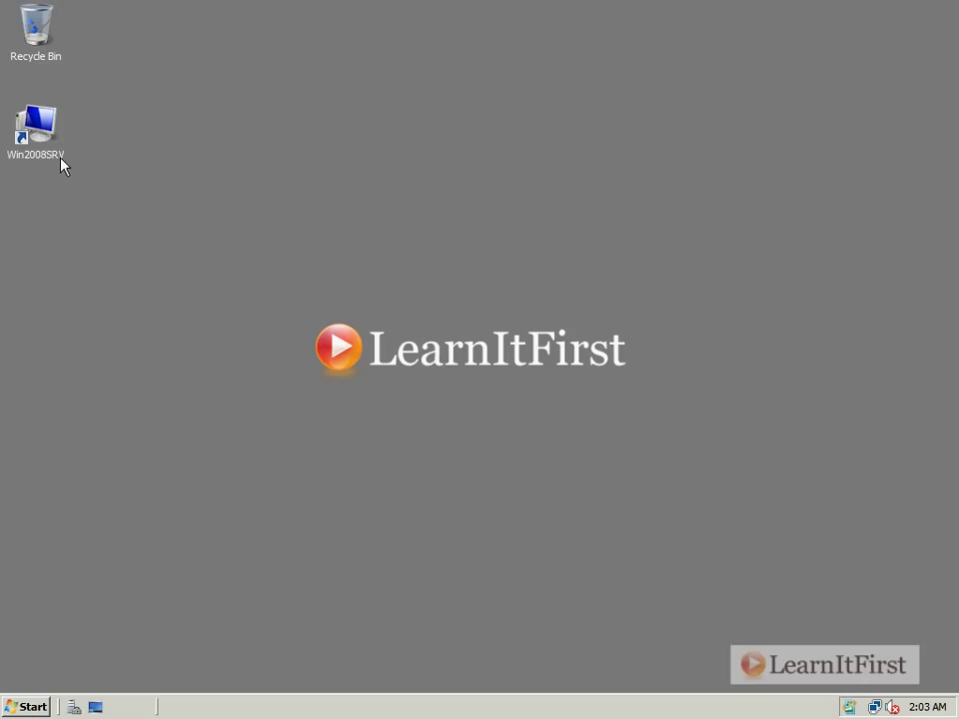
{"action": "left_click", "coordinate": [15, 706]}
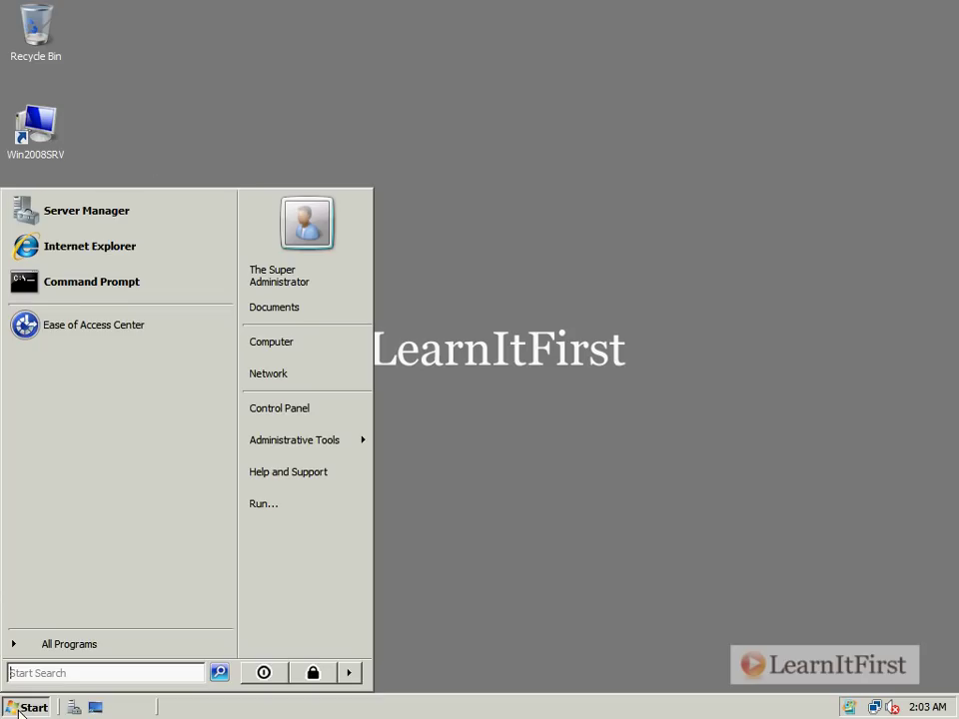
{"action": "right_click", "coordinate": [259, 338]}
{"action": "left_click", "coordinate": [317, 482]}
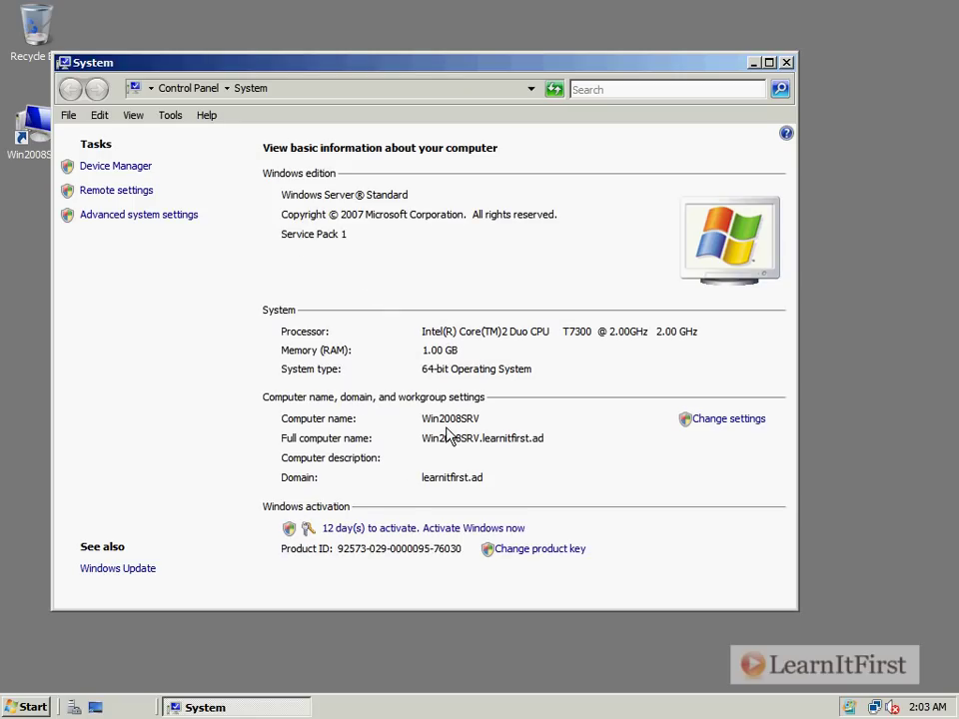
- Open the computer name settings and start changing the name to bring up the domain controller warning
{"action": "left_click", "coordinate": [713, 419]}
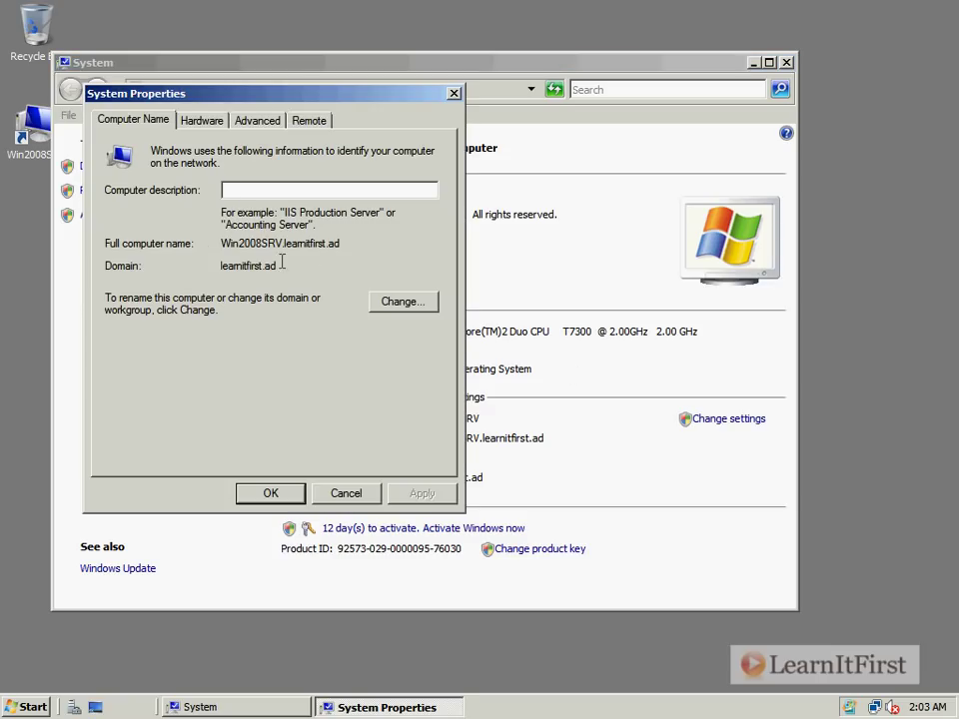
{"action": "left_click", "coordinate": [424, 306]}
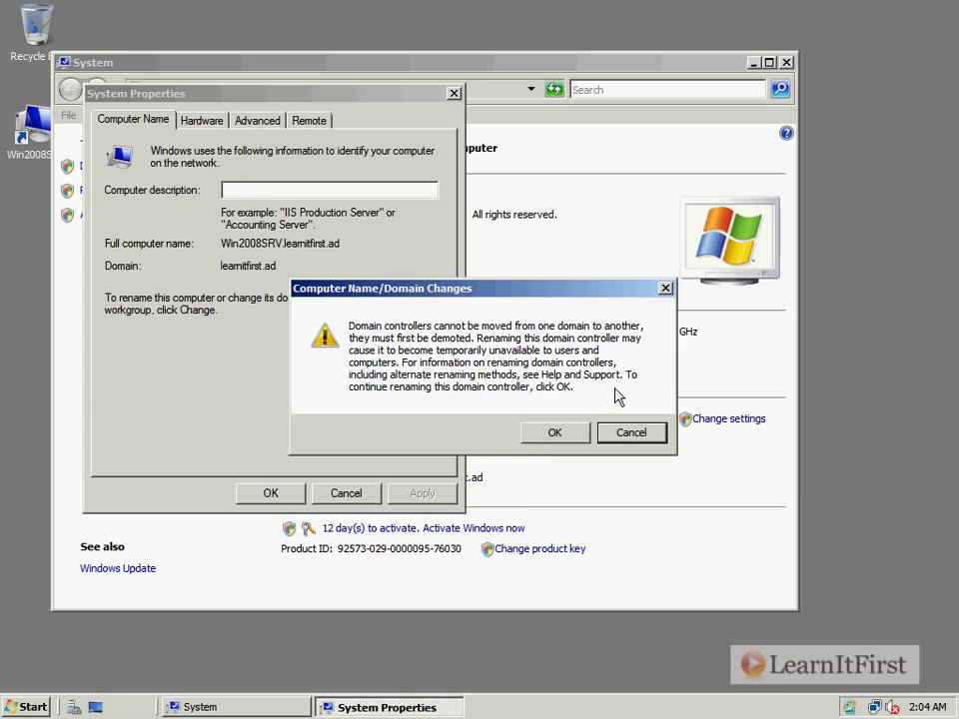
- Rename the computer from Win2008SRV to Win2008DC2, leaving the DNS suffix unchanged, and acknowledge the restart notice
{"action": "left_click", "coordinate": [578, 433]}
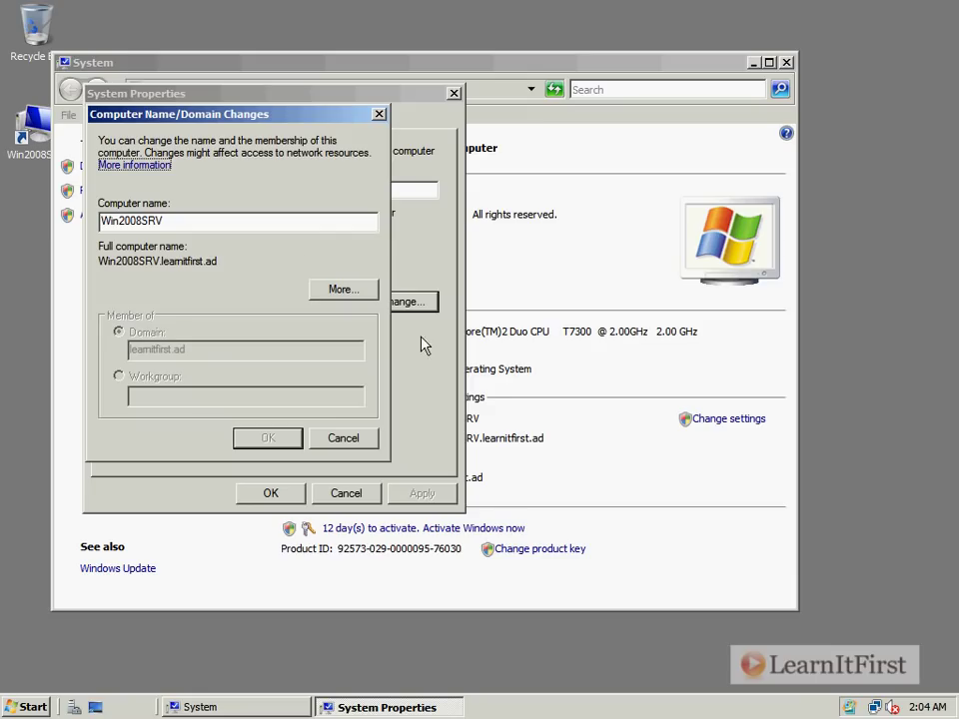
{"action": "left_click", "coordinate": [322, 289]}
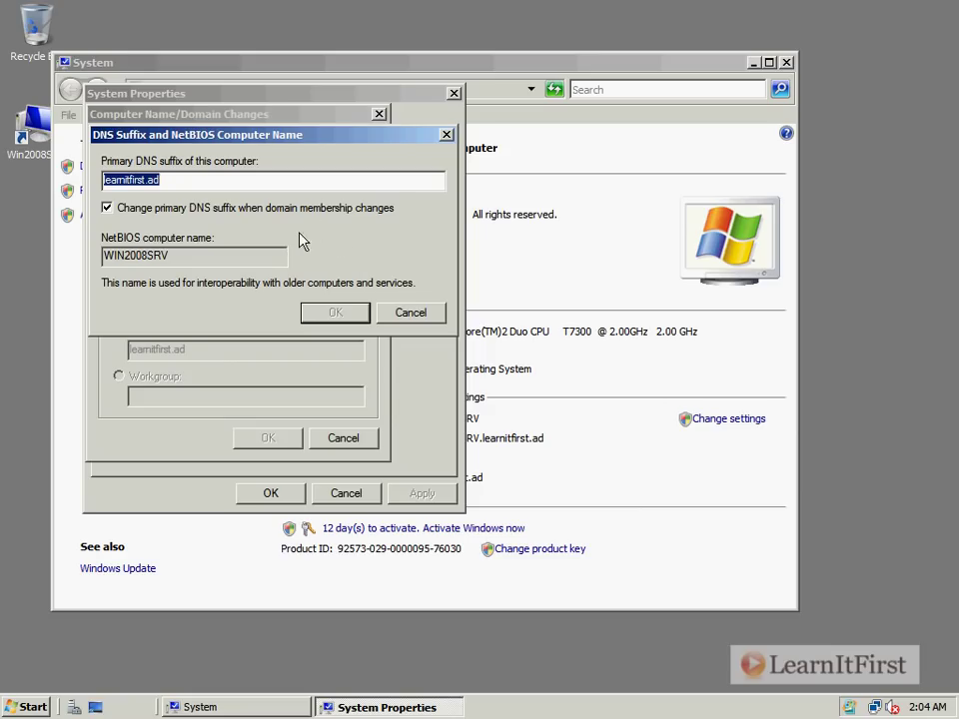
{"action": "left_click", "coordinate": [397, 313]}
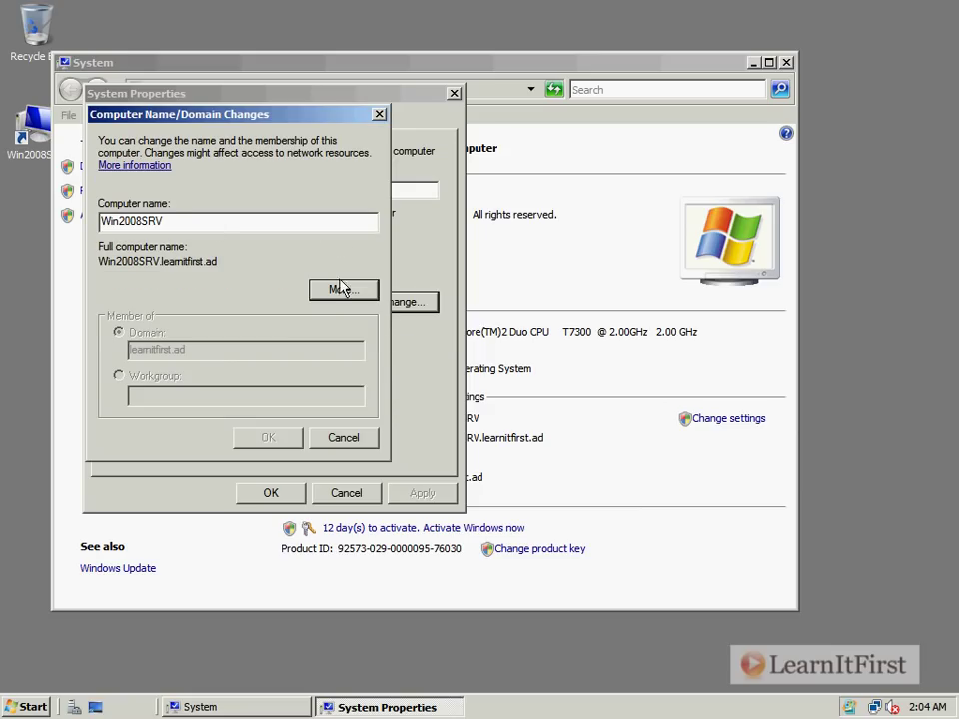
{"action": "left_click", "coordinate": [170, 214]}
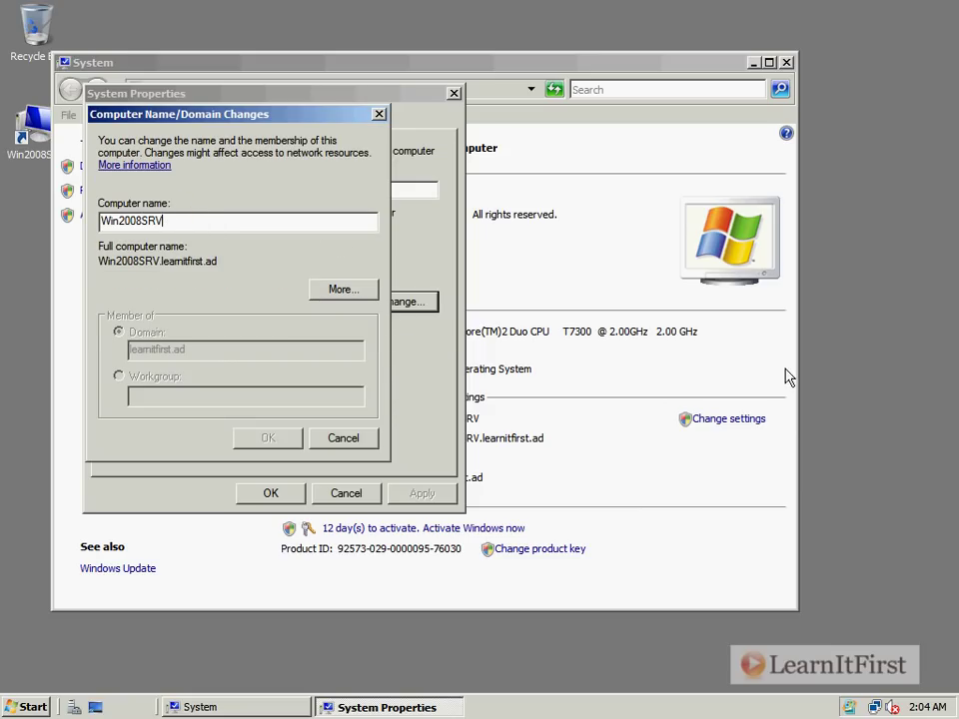
{"action": "key", "text": "BackSpace"}
{"action": "key", "text": "BackSpace"}
{"action": "key", "text": "BackSpace"}
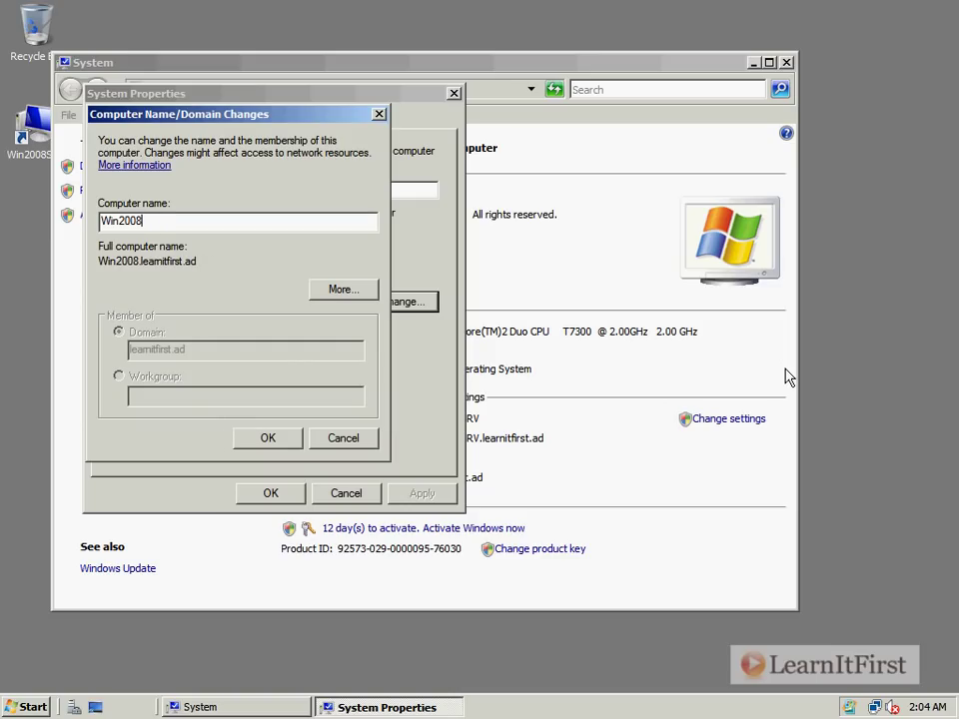
{"action": "type", "text": "DC2"}
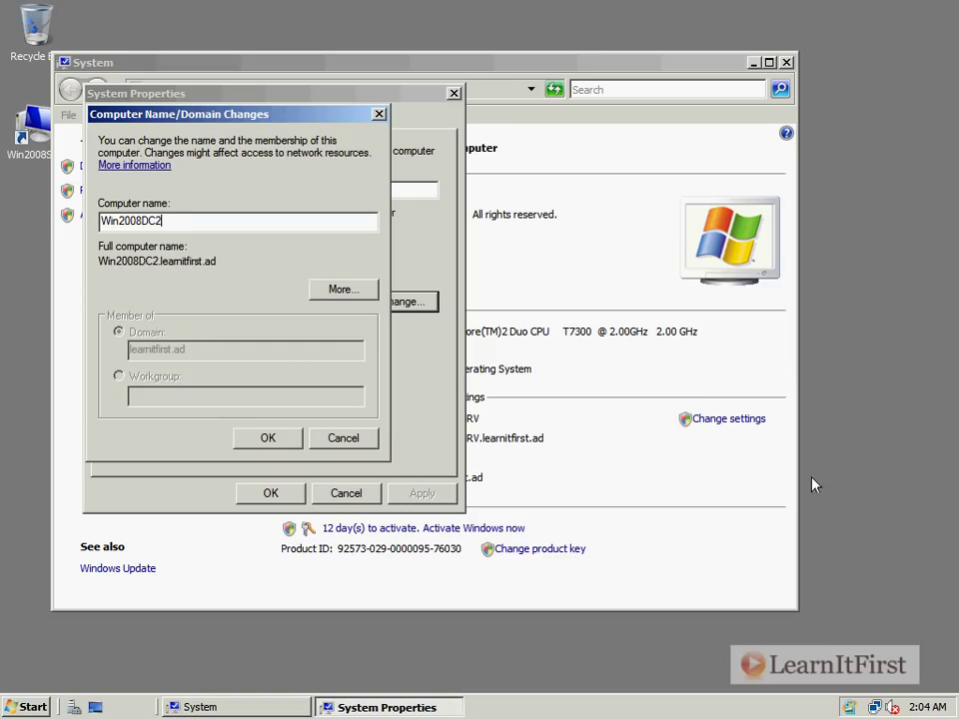
{"action": "left_click", "coordinate": [266, 438]}
{"action": "left_click", "coordinate": [263, 485]}
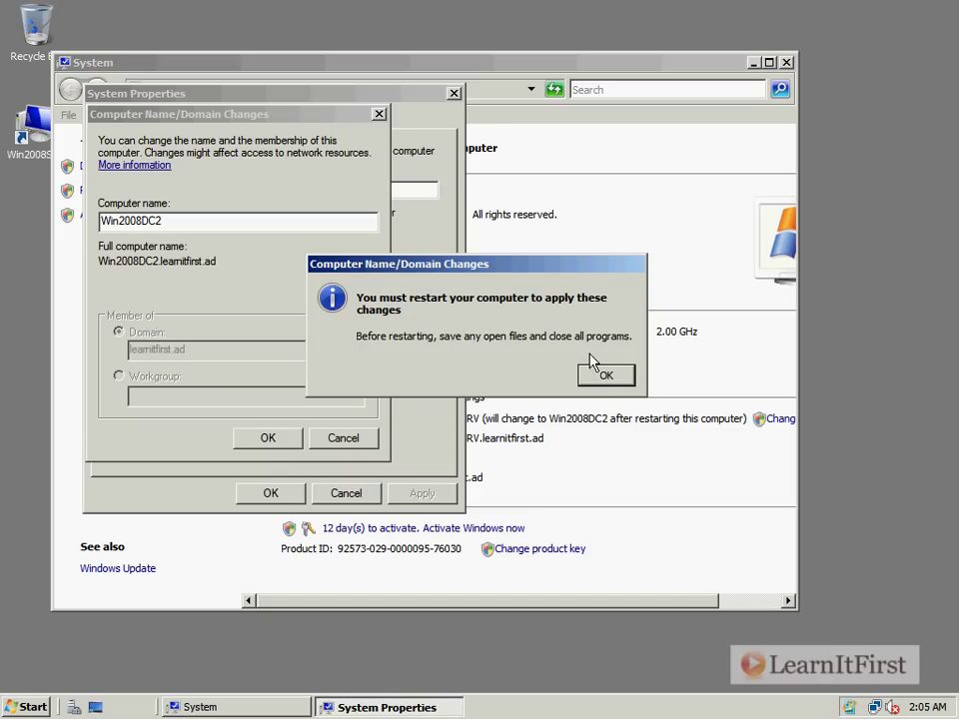
{"action": "left_click", "coordinate": [604, 374]}
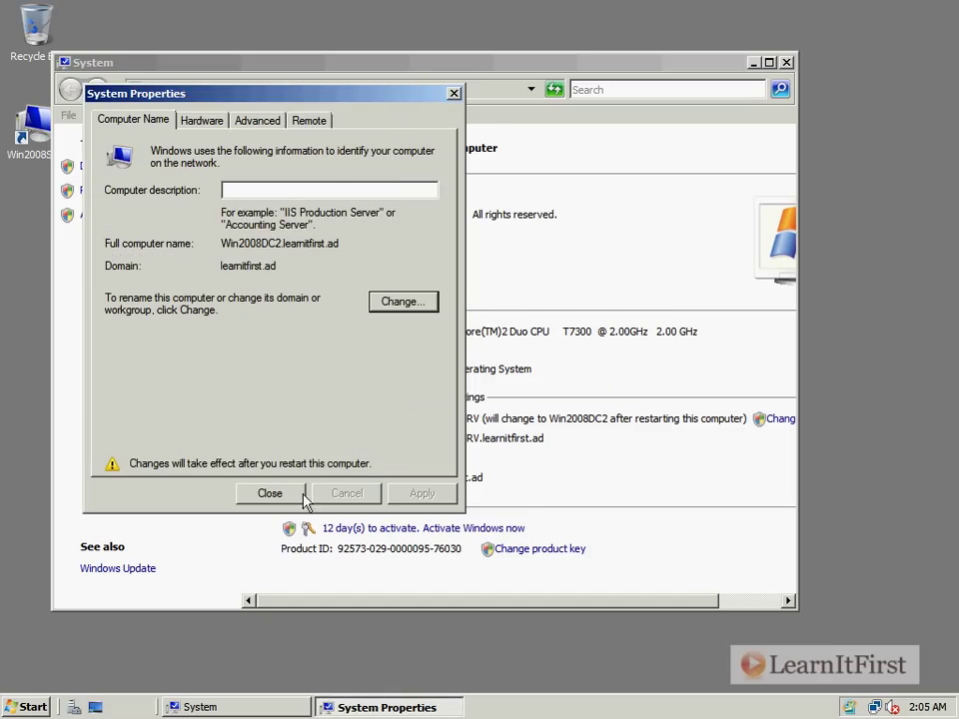
- Close System Properties and restart the server immediately to apply the Win2008DC2 name
{"action": "left_click", "coordinate": [272, 493]}
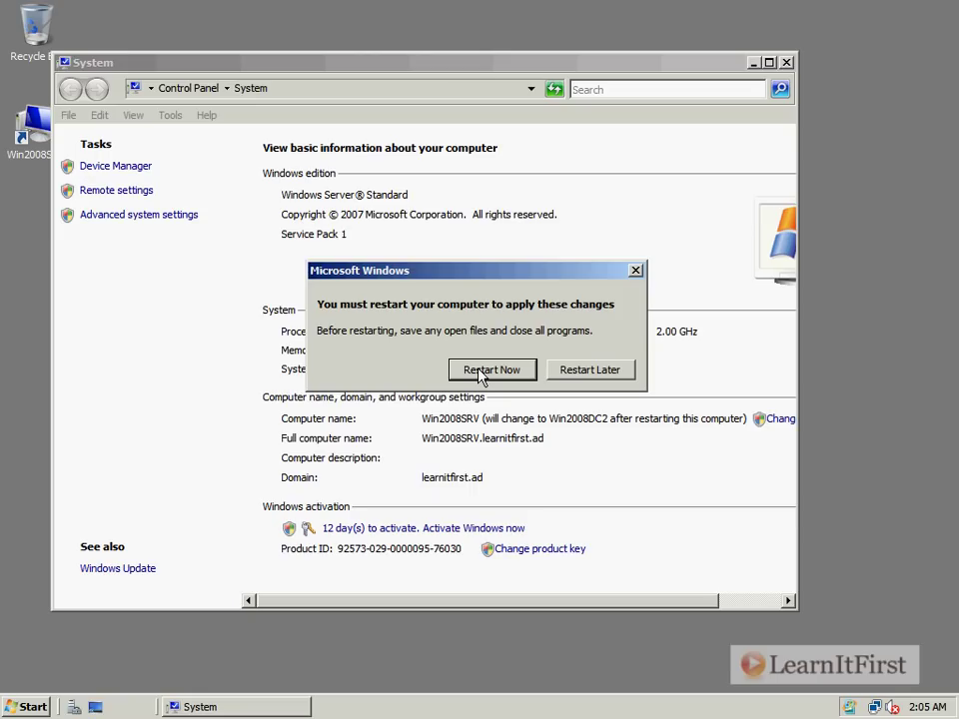
{"action": "left_click", "coordinate": [481, 371]}
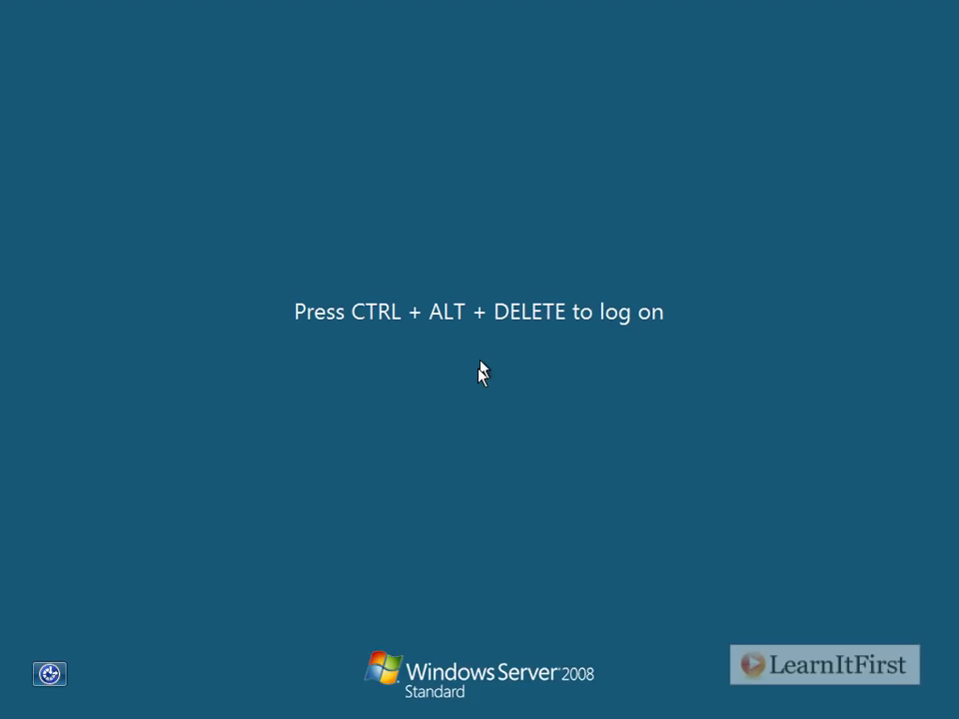
- Log back on with Ctrl+Alt+Delete as the domain Administrator using the account password
{"action": "key", "text": "ctrl+alt+Delete"}
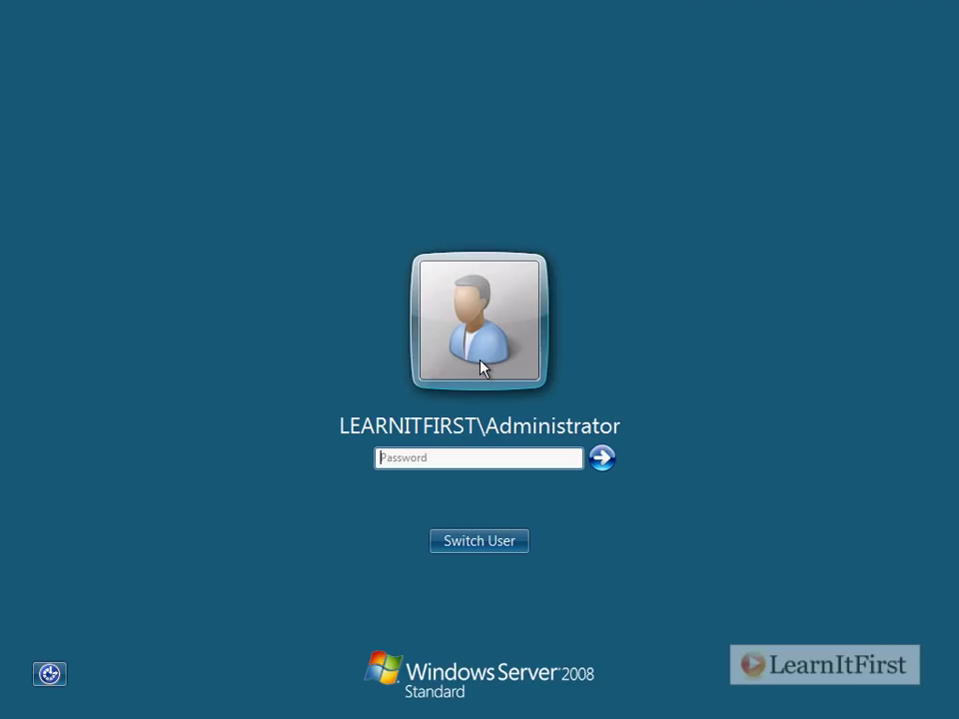
{"action": "type", "text": "P@ssw0rd"}
{"action": "key", "text": "Return"}
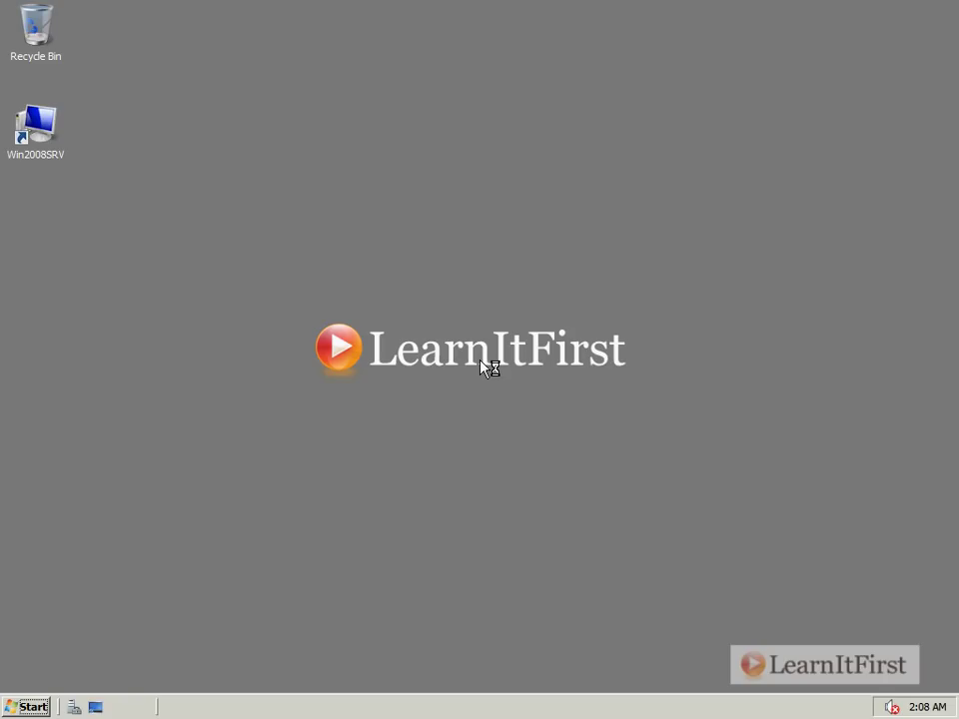
- Rename the Win2008SRV desktop shortcut to Win2008DC2 and bring Active Directory Users and Computers forward
{"action": "left_click", "coordinate": [52, 152]}
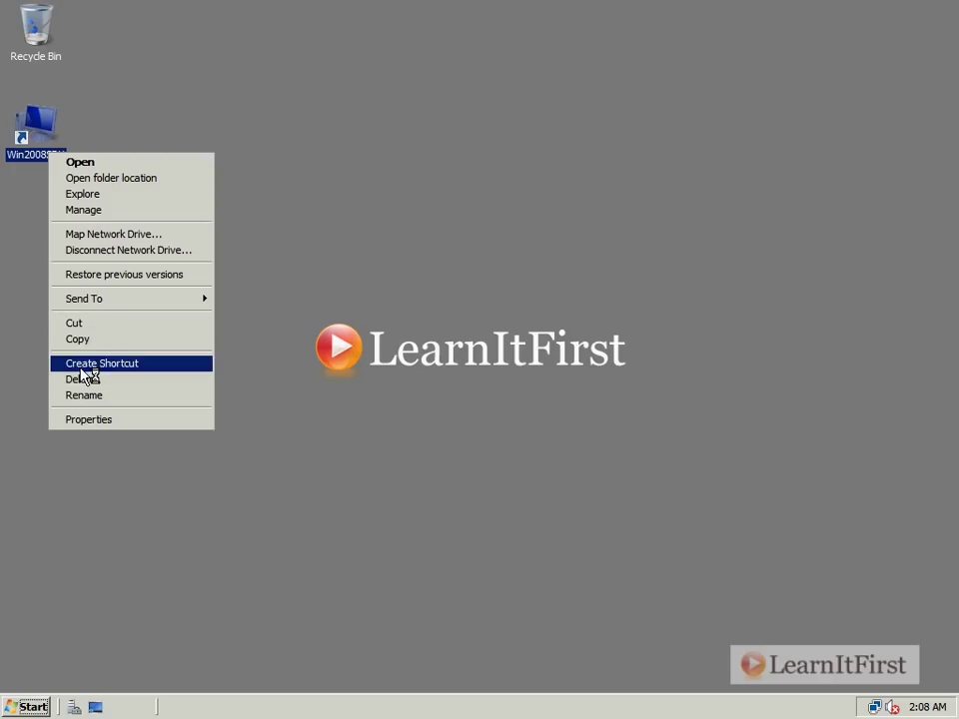
{"action": "left_click", "coordinate": [88, 396]}
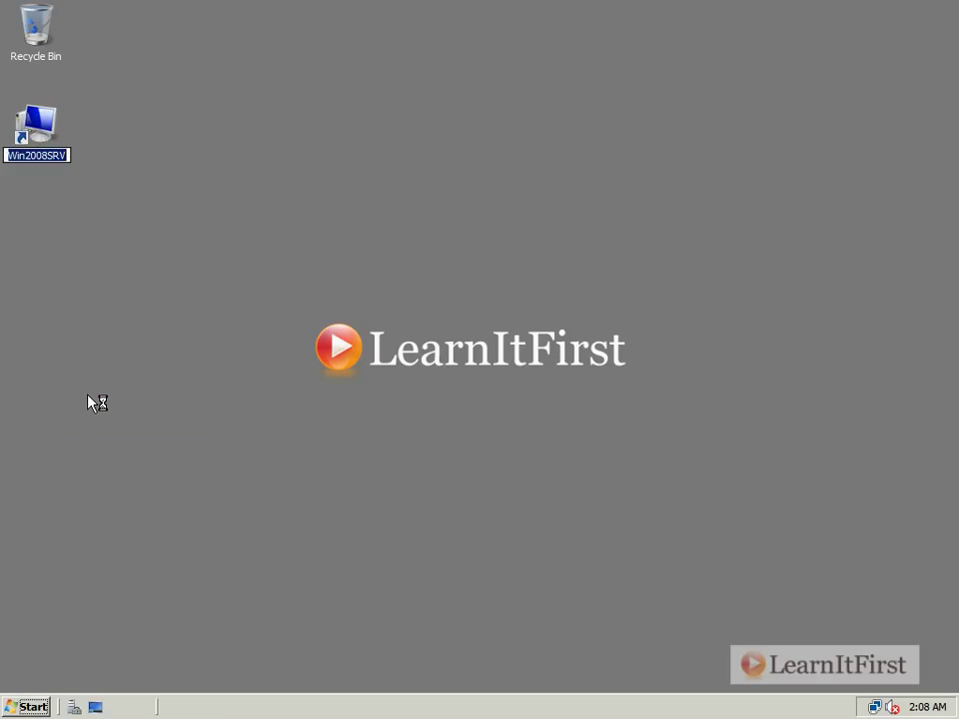
{"action": "key", "text": "End"}
{"action": "key", "text": "BackSpace"}
{"action": "key", "text": "BackSpace"}
{"action": "key", "text": "BackSpace"}
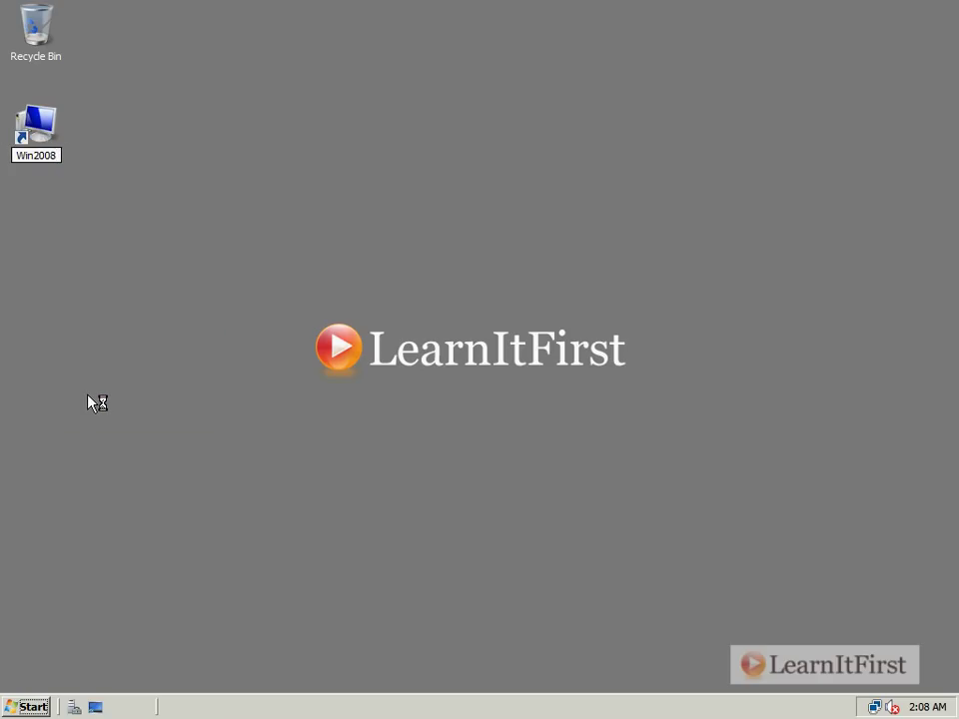
{"action": "type", "text": "DC2"}
{"action": "key", "text": "Return"}
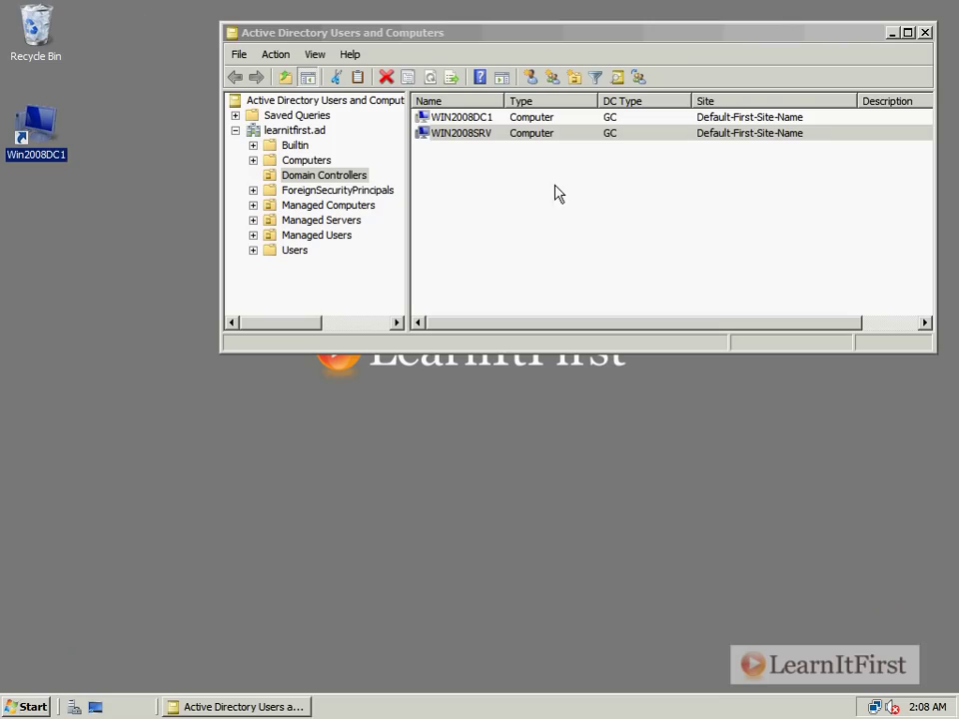
{"action": "left_click", "coordinate": [565, 213]}
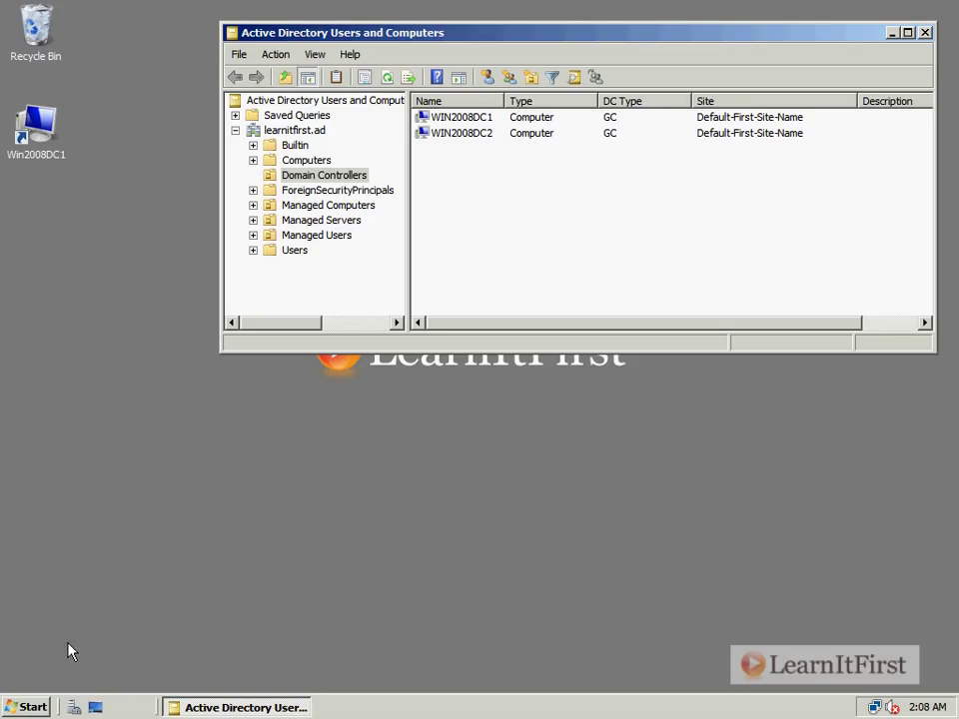
- Show the Administrative Tools list from the Start menu to reach the DNS console
{"action": "left_click", "coordinate": [33, 706]}
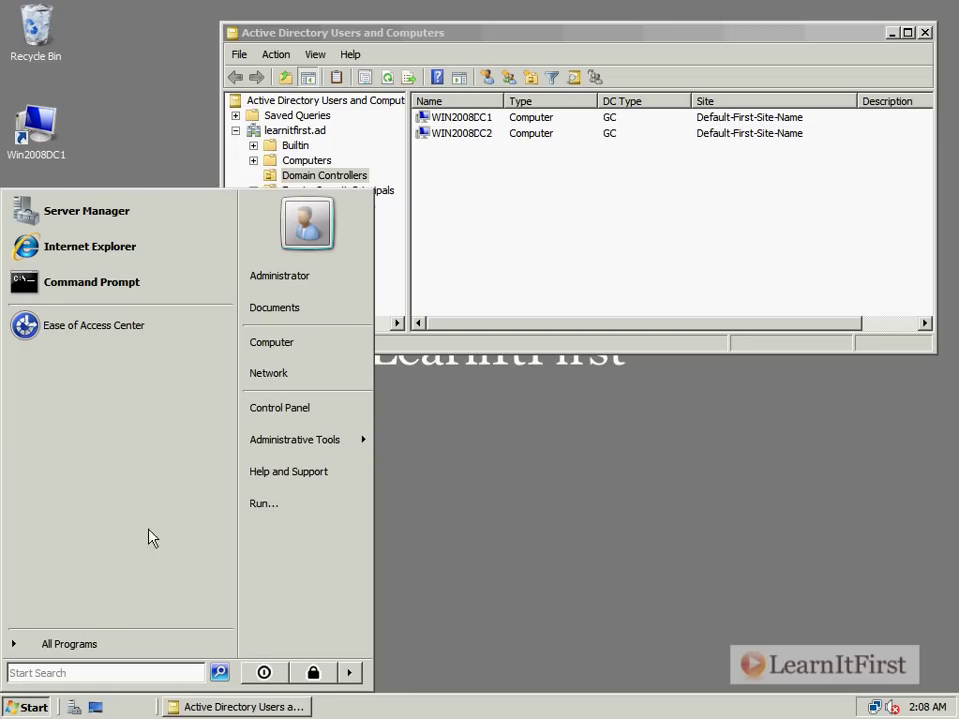
{"action": "left_click", "coordinate": [260, 455]}
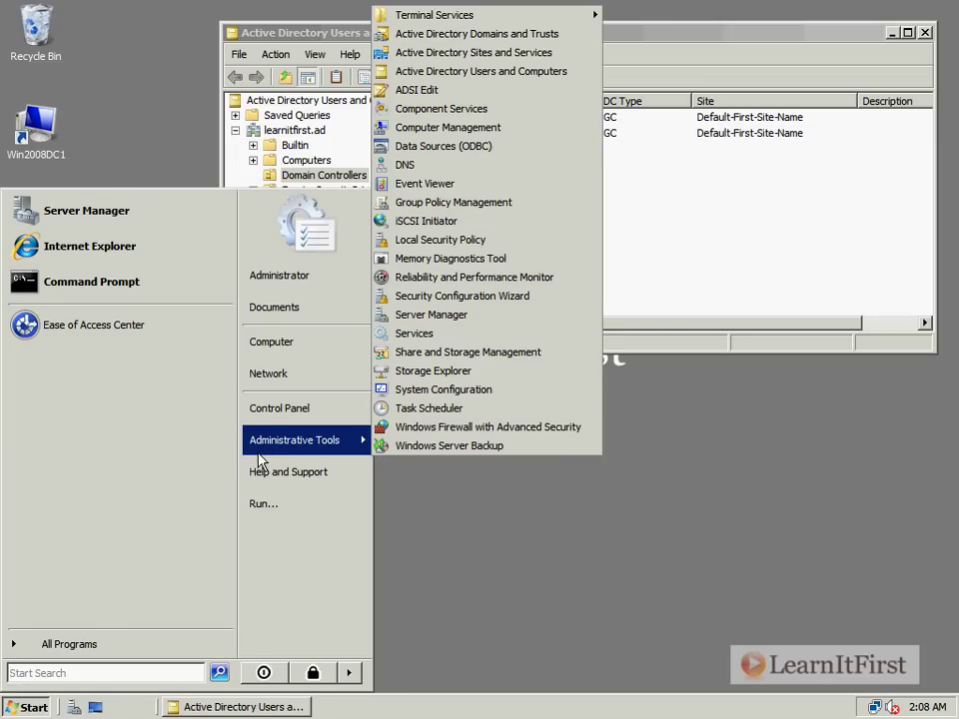
- Launch DNS Manager and expand WIN2008DC1 > Forward Lookup Zones > learnitfirst.ad
{"action": "left_click", "coordinate": [443, 166]}
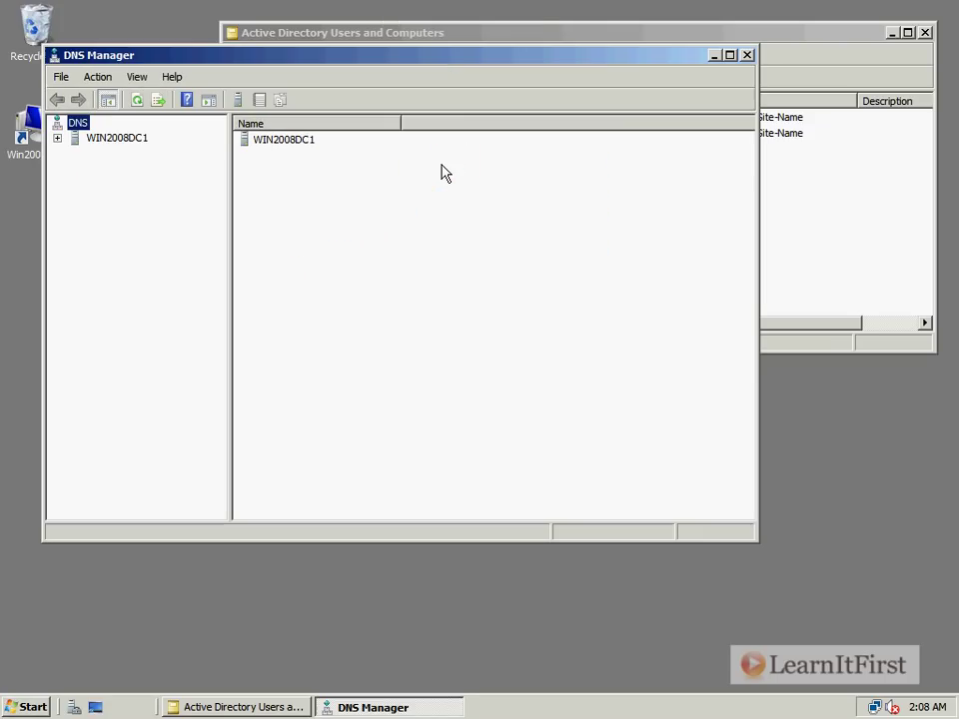
{"action": "left_click", "coordinate": [275, 139]}
{"action": "double_click", "coordinate": [275, 139]}
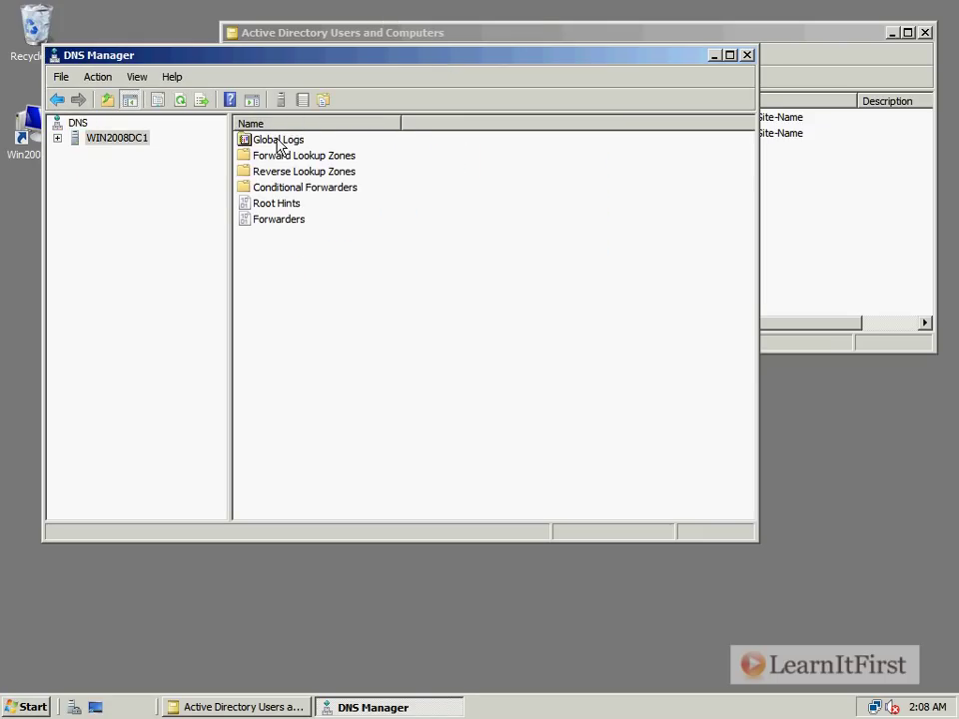
{"action": "double_click", "coordinate": [281, 157]}
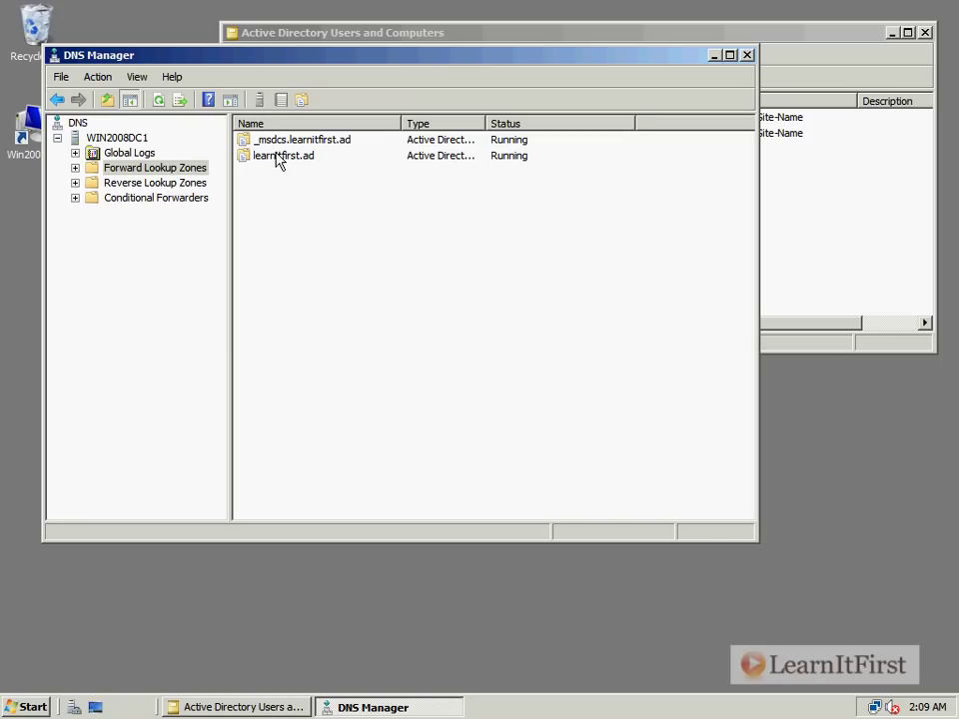
{"action": "left_click", "coordinate": [76, 168]}
{"action": "double_click", "coordinate": [130, 198]}
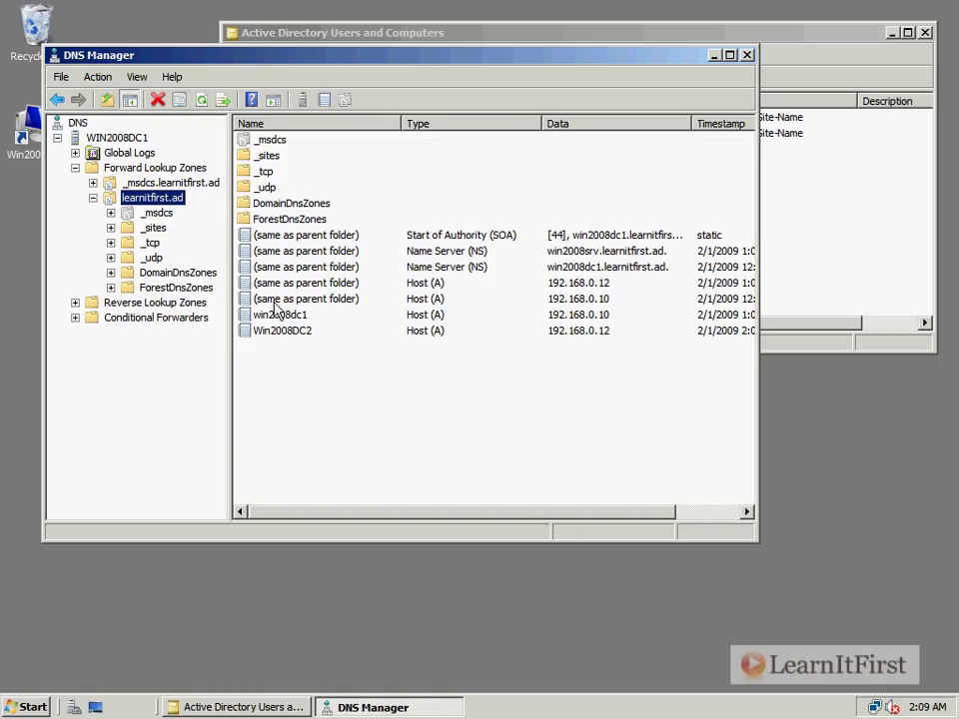
- Inspect the _msdcs, _tcp and _udp records of learnitfirst.ad, moving the DNS Manager window lower
{"action": "left_click", "coordinate": [150, 215]}
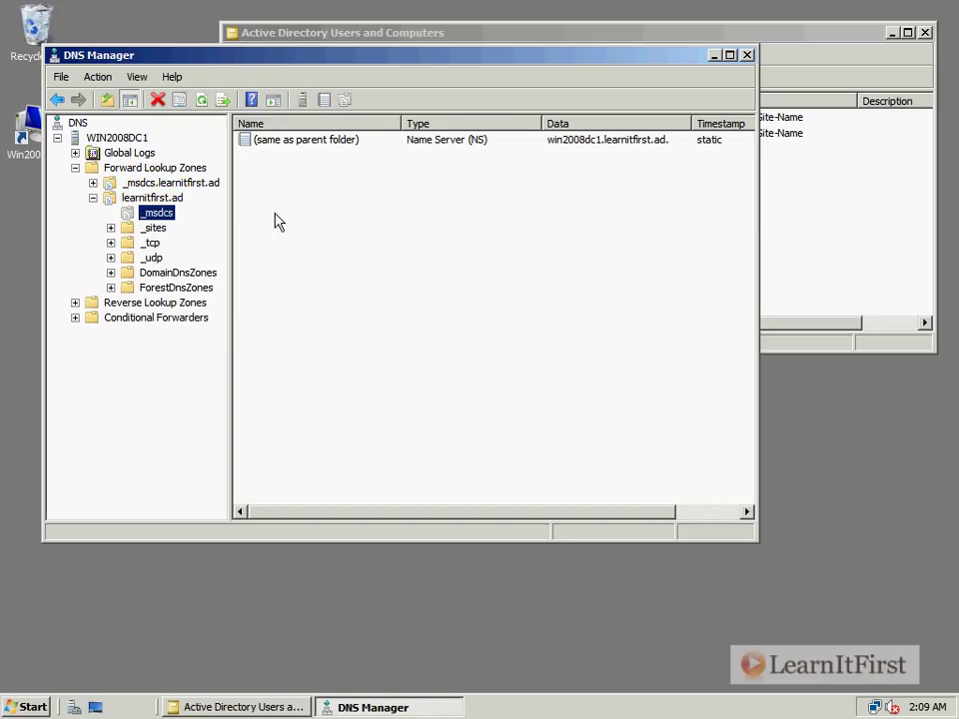
{"action": "left_click", "coordinate": [108, 242]}
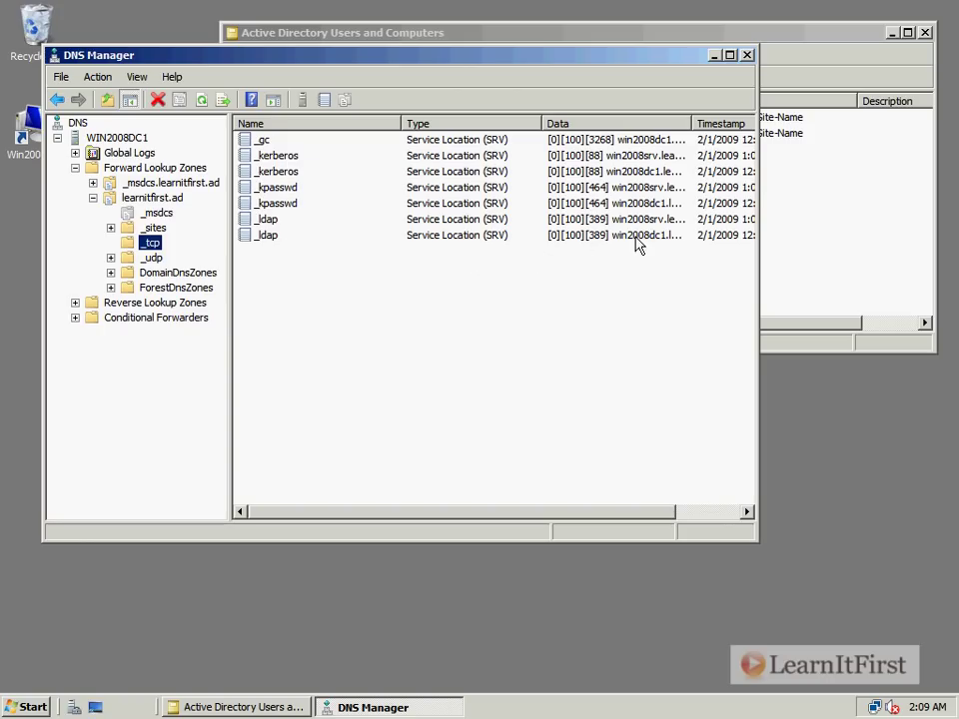
{"action": "left_click", "coordinate": [611, 292]}
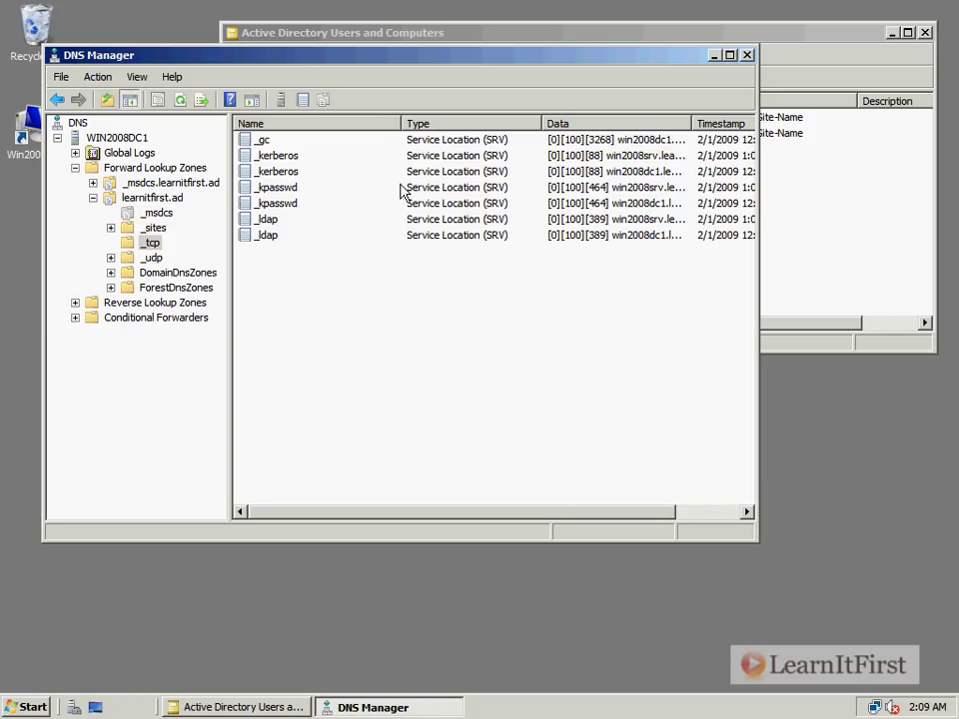
{"action": "left_click", "coordinate": [152, 258]}
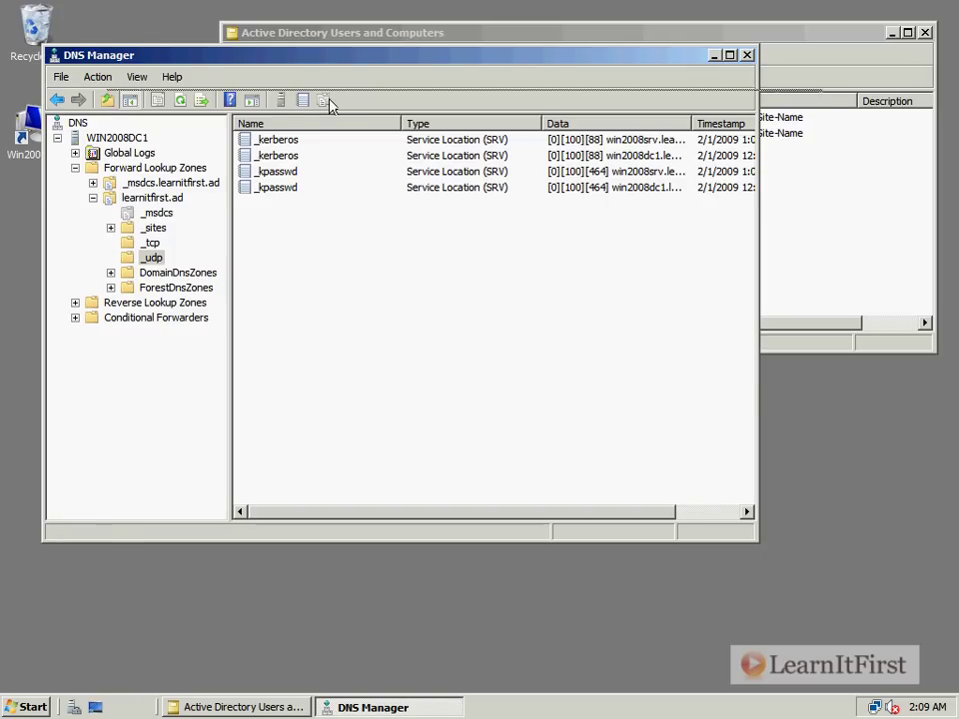
{"action": "left_click_drag", "start_coordinate": [259, 54], "coordinate": [320, 92]}
{"action": "left_click", "coordinate": [489, 320]}
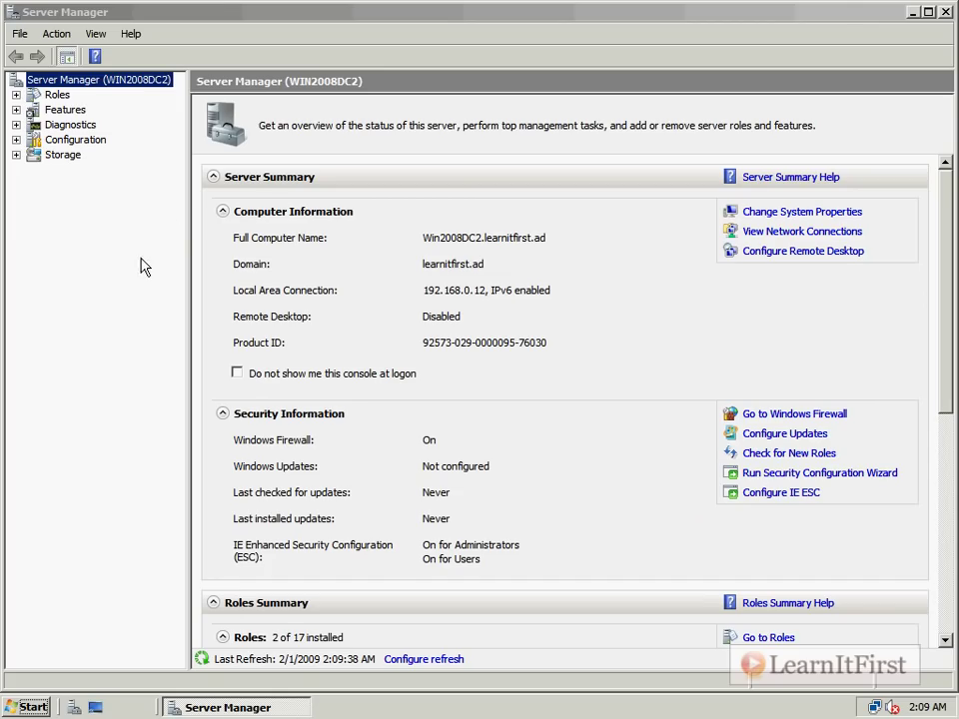
- Restart the server from the Start menu with Hardware: Installation (Planned) as the reason
{"action": "left_click", "coordinate": [20, 710]}
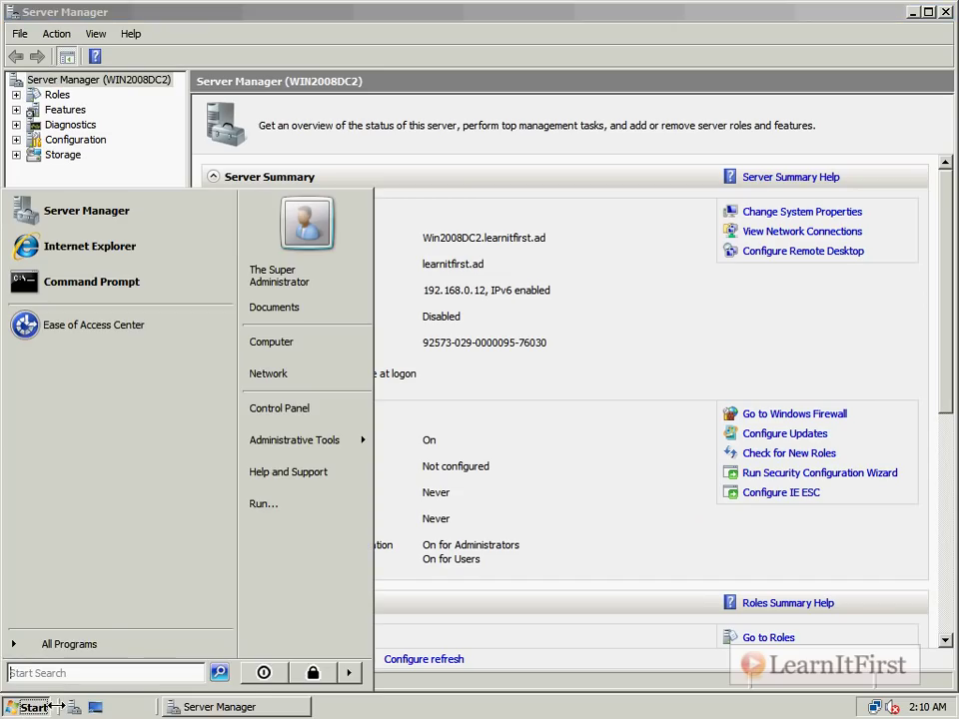
{"action": "left_click", "coordinate": [350, 673]}
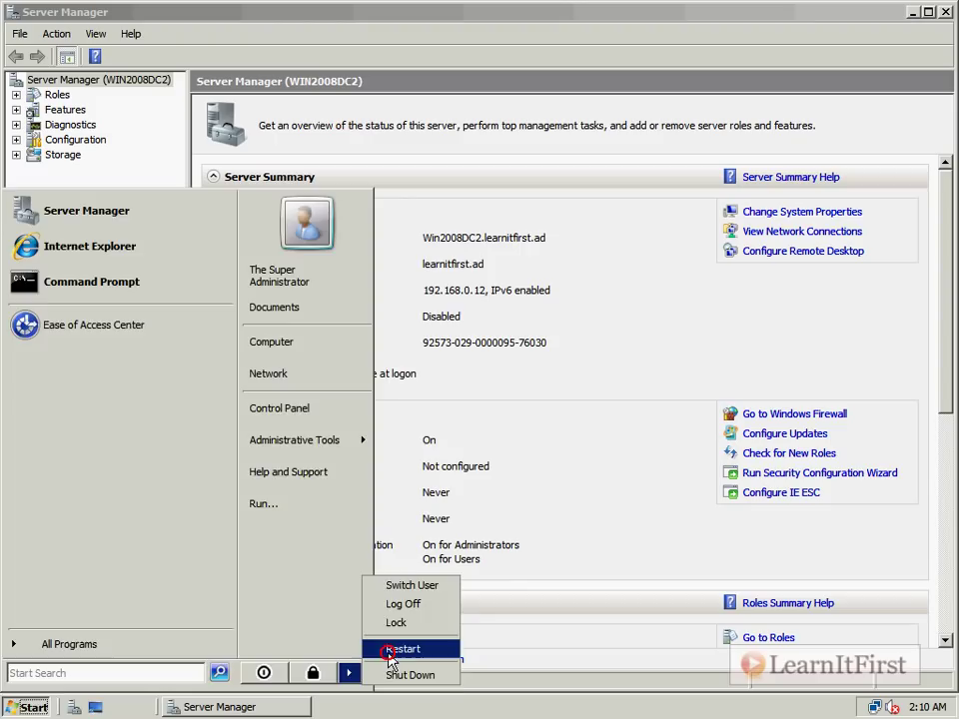
{"action": "left_click", "coordinate": [385, 648]}
{"action": "left_click", "coordinate": [422, 296]}
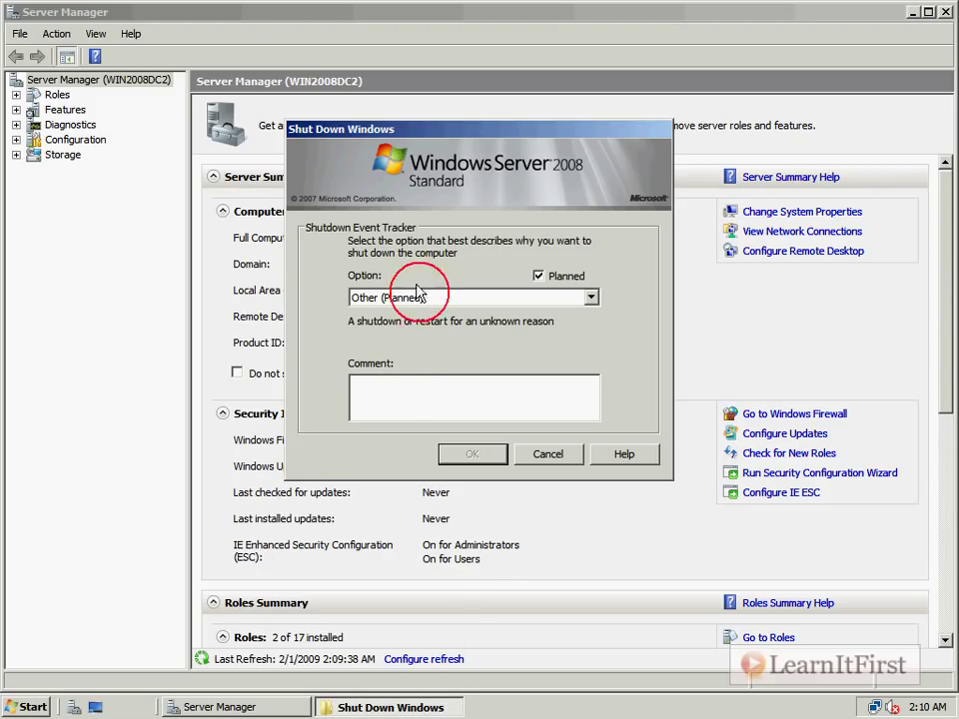
{"action": "left_click", "coordinate": [370, 336]}
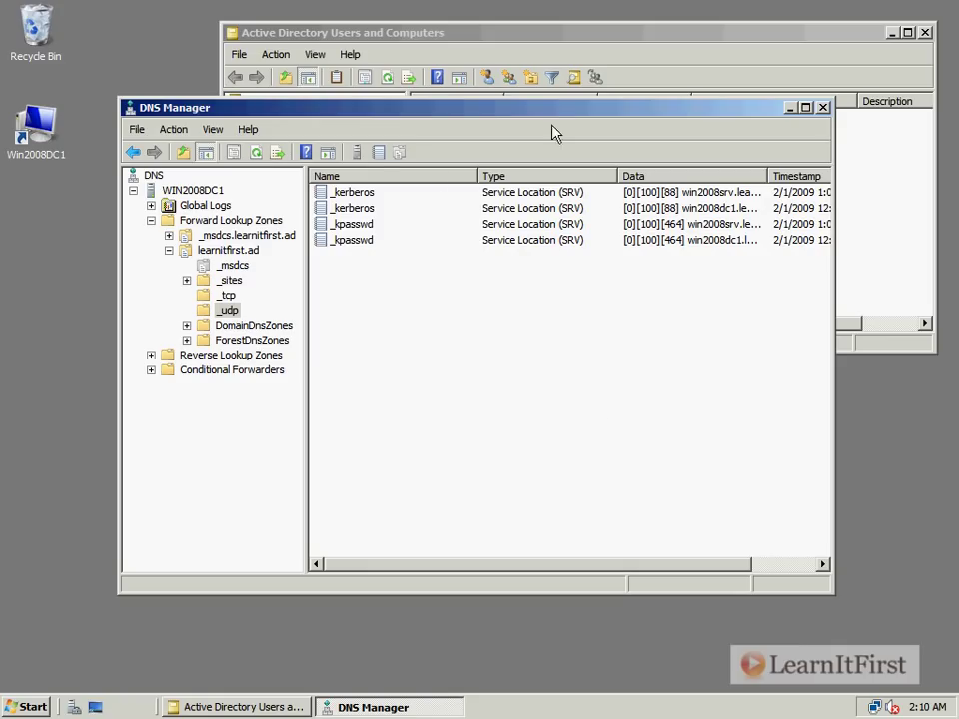
- Select _sites then _tcp under learnitfirst.ad to list the _gc, _kerberos, _kpasswd and _ldap SRV records
{"action": "left_click", "coordinate": [216, 286]}
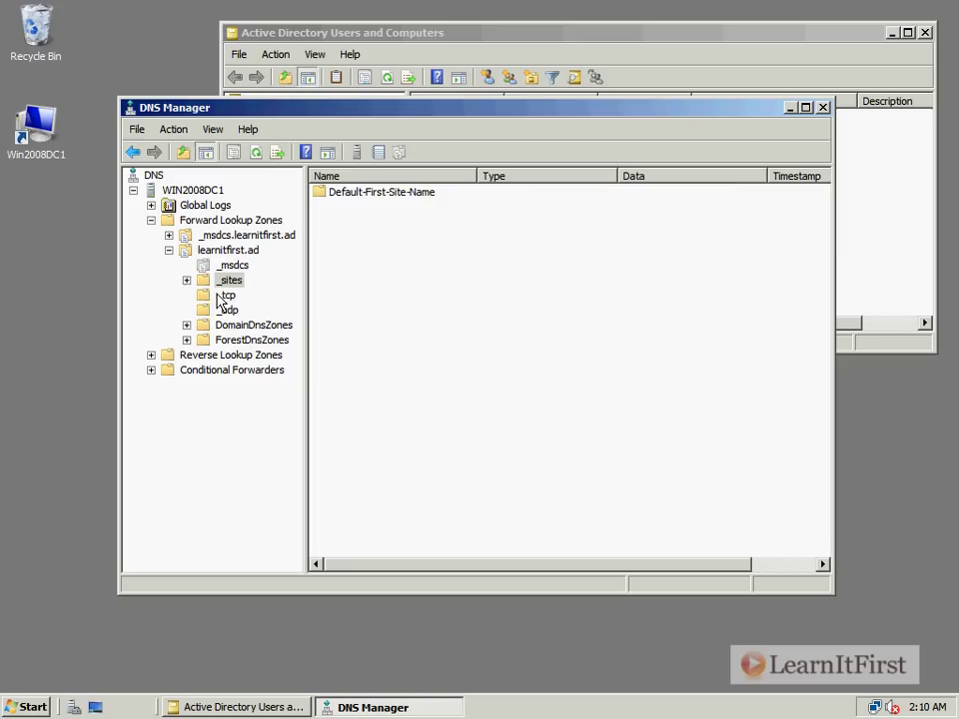
{"action": "left_click", "coordinate": [223, 296]}
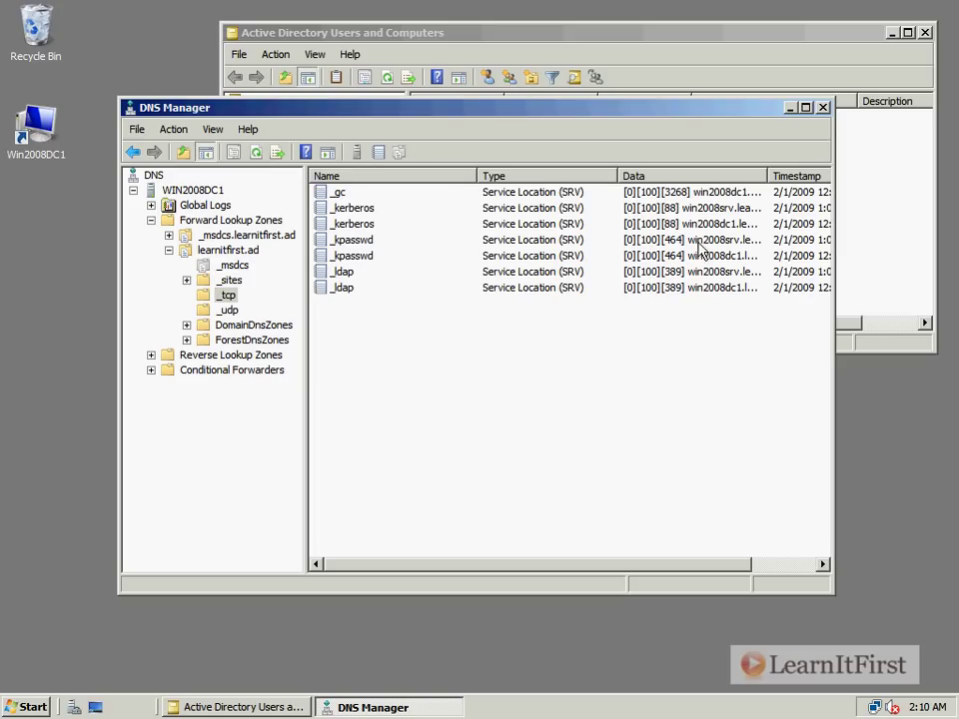